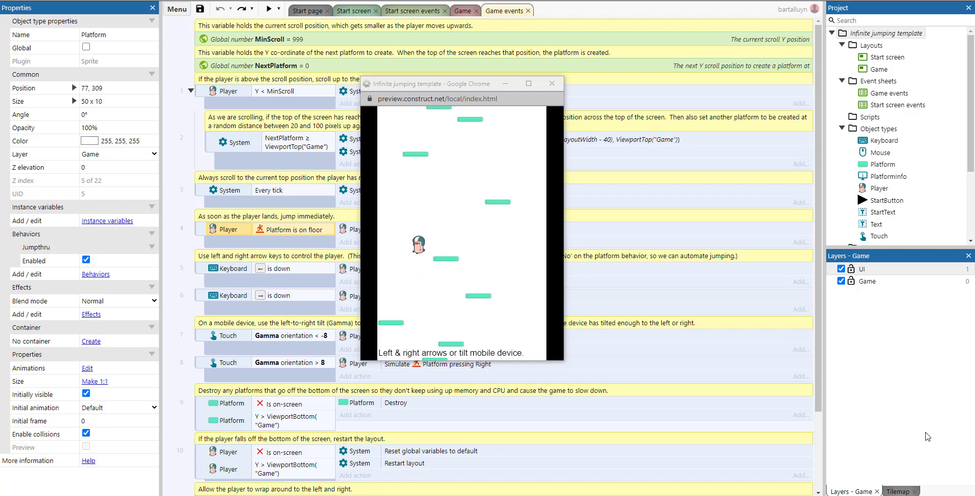
Bring the running Infinite jumping template browser preview to the front.
{"action": "left_click", "coordinate": [478, 78]}
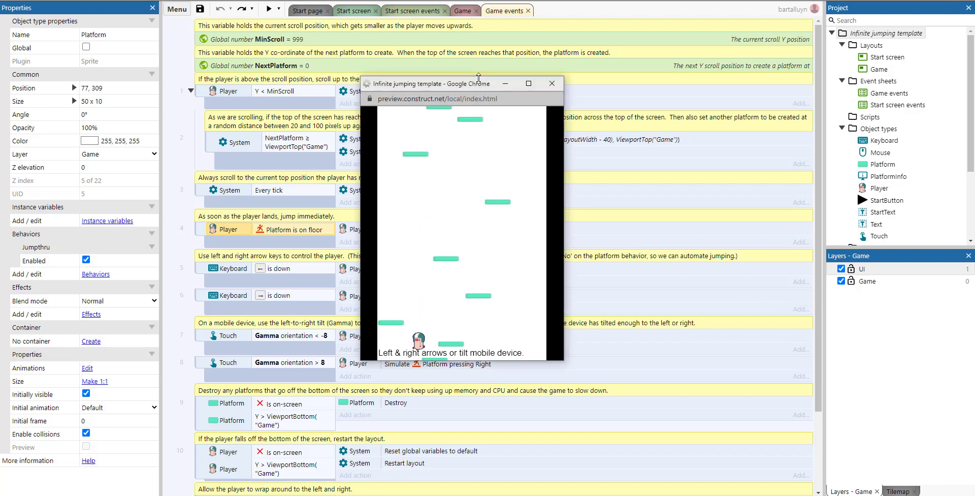
Steer the auto-jumping player left and right with the arrow keys across the upward-scrolling platforms.
{"action": "key", "text": "Left"}
{"action": "key", "text": "Right"}
{"action": "key", "text": "Right"}
{"action": "key", "text": "Left"}
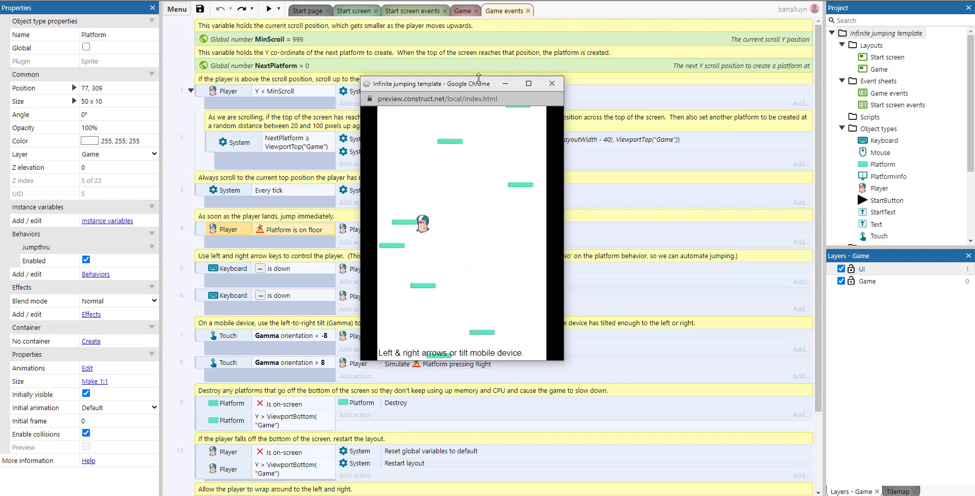
{"action": "key", "text": "Right"}
{"action": "key", "text": "Left"}
{"action": "key", "text": "Right"}
{"action": "key", "text": "Left"}
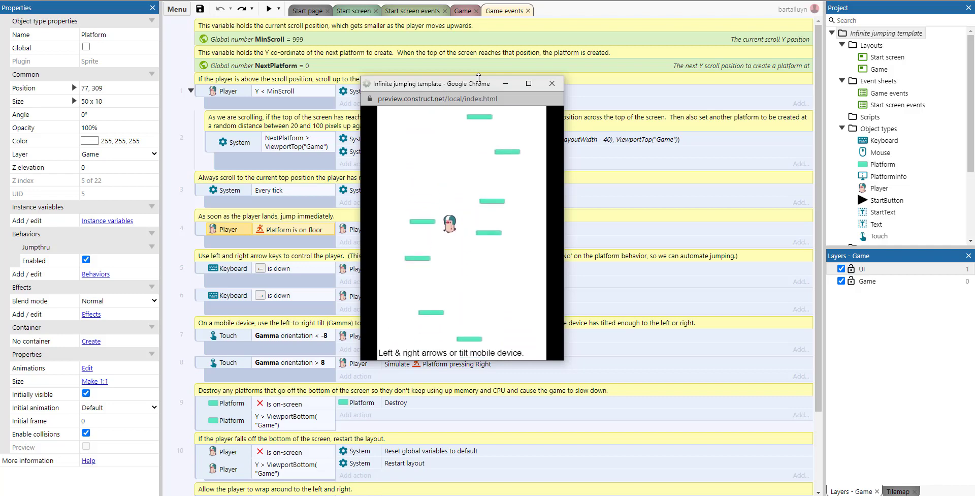
{"action": "key", "text": "Left"}
{"action": "key", "text": "Right"}
{"action": "key", "text": "Left"}
{"action": "key", "text": "Right"}
{"action": "key", "text": "Left"}
{"action": "key", "text": "Right"}
{"action": "key", "text": "Left"}
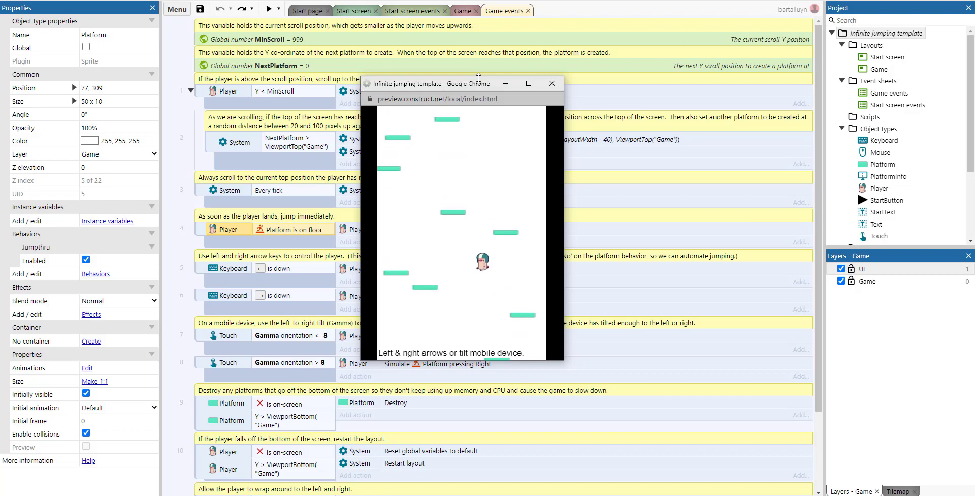
{"action": "key", "text": "Right"}
{"action": "key", "text": "Right"}
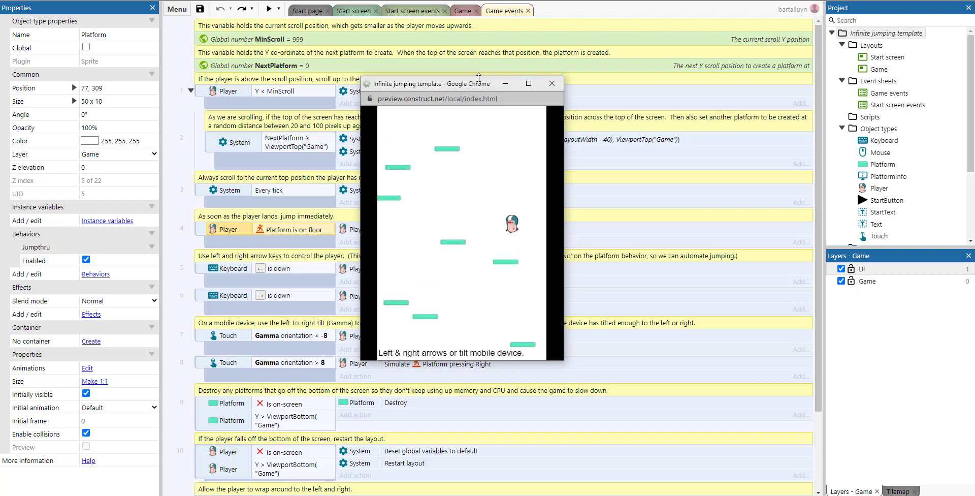
{"action": "key", "text": "Left"}
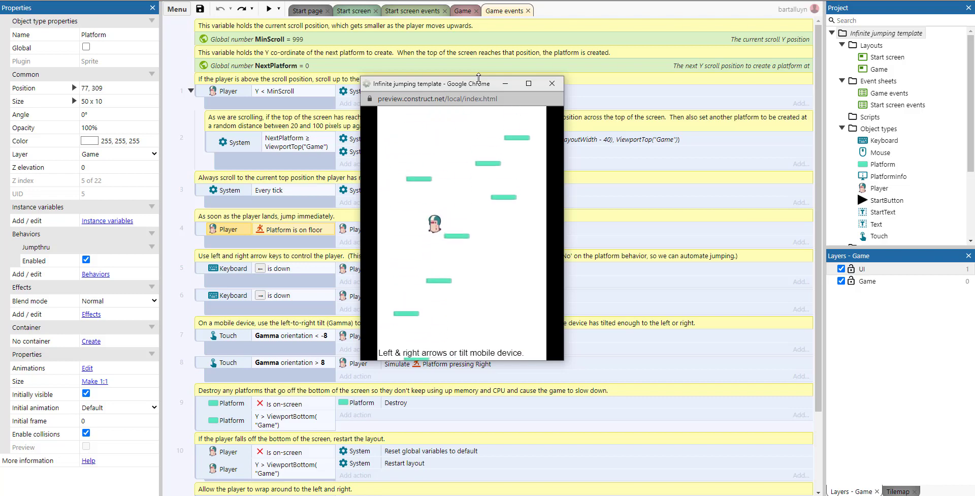
{"action": "key", "text": "Right"}
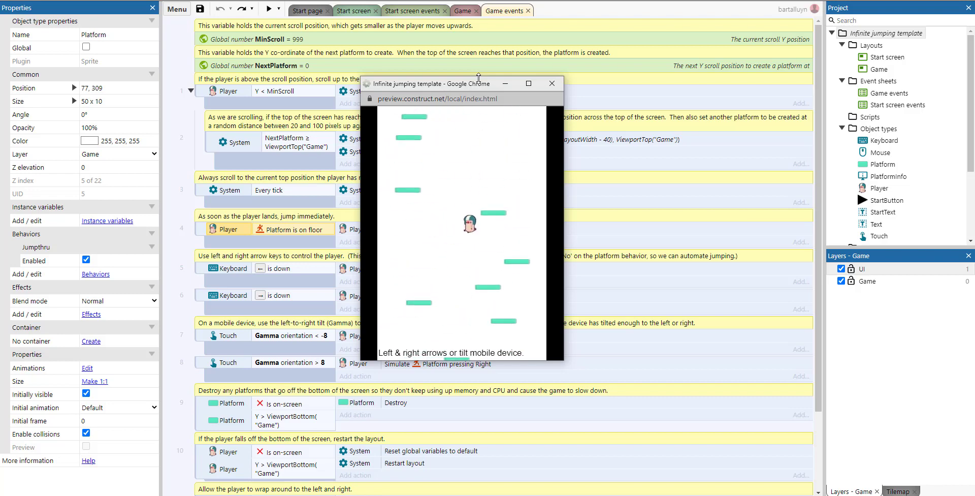
{"action": "key", "text": "Left"}
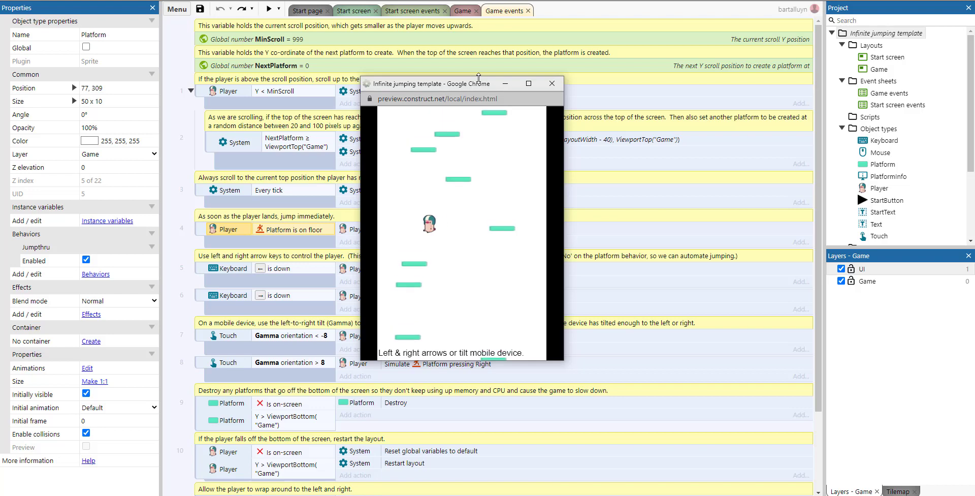
{"action": "key", "text": "Right"}
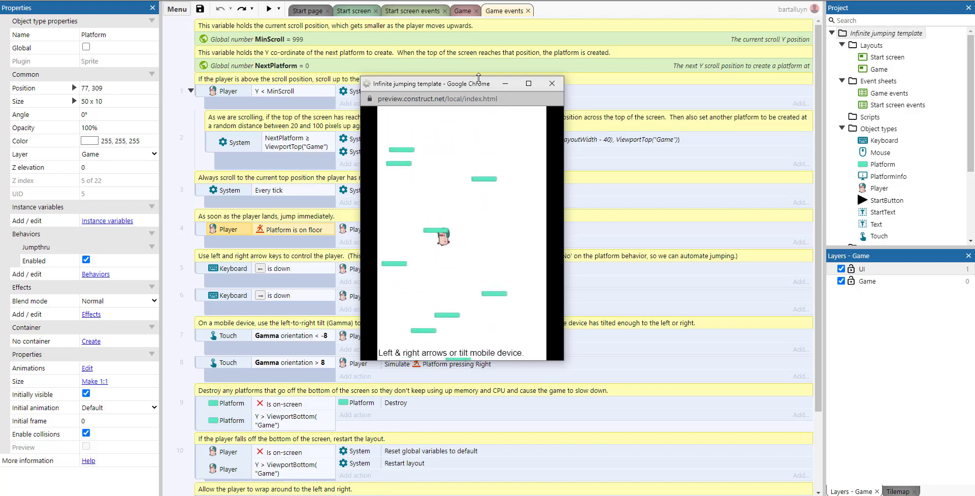
{"action": "key", "text": "Right"}
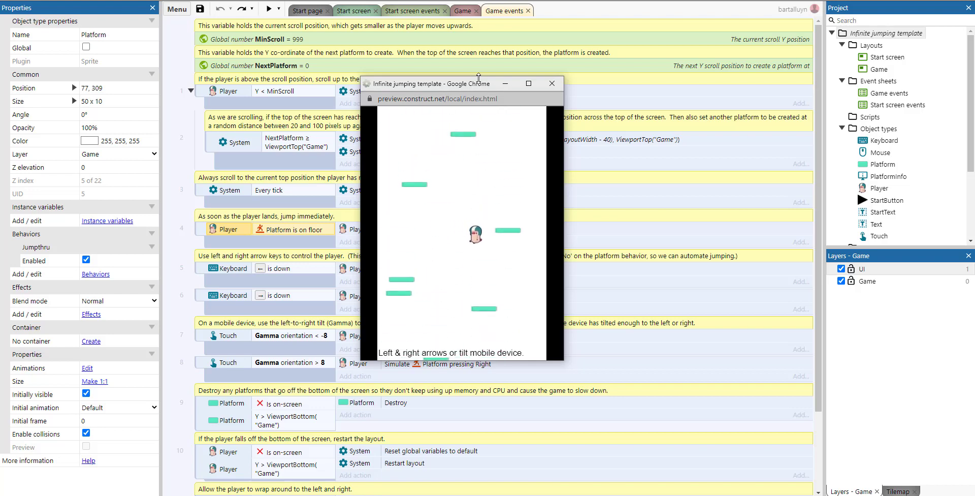
{"action": "key", "text": "Left"}
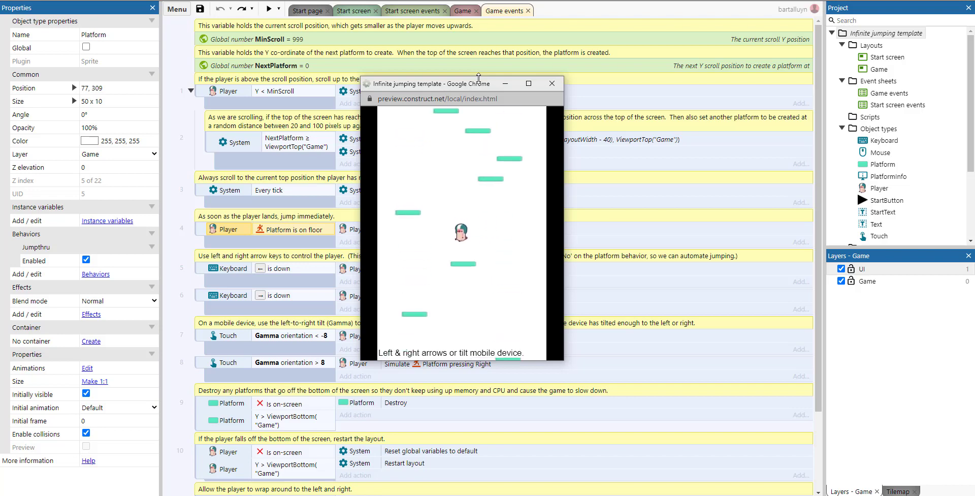
{"action": "key", "text": "Left"}
{"action": "key", "text": "Right"}
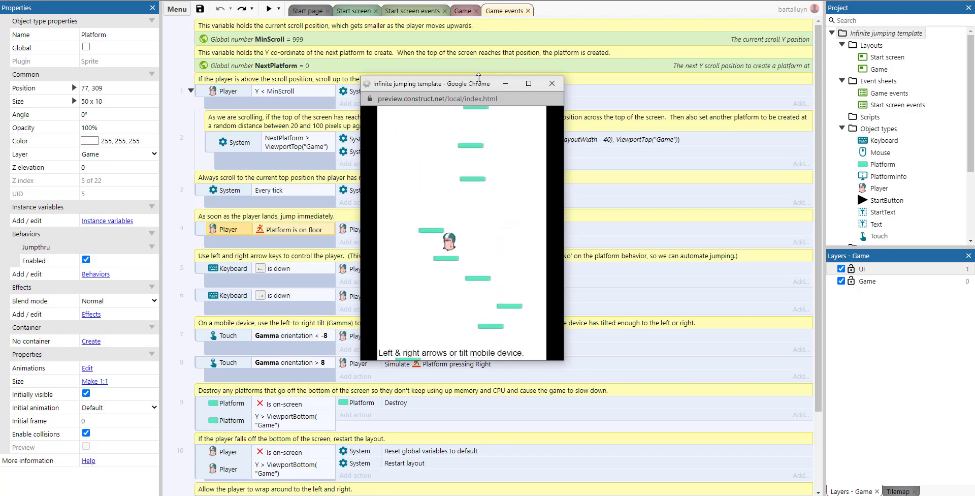
{"action": "key", "text": "Right"}
{"action": "key", "text": "Left"}
{"action": "key", "text": "Right"}
{"action": "key", "text": "Left"}
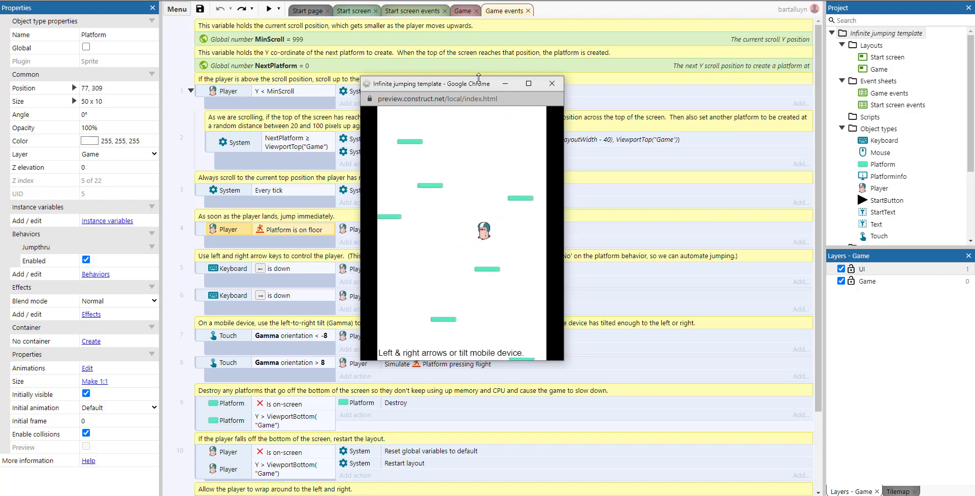
{"action": "key", "text": "Left"}
{"action": "key", "text": "Right"}
{"action": "key", "text": "Left"}
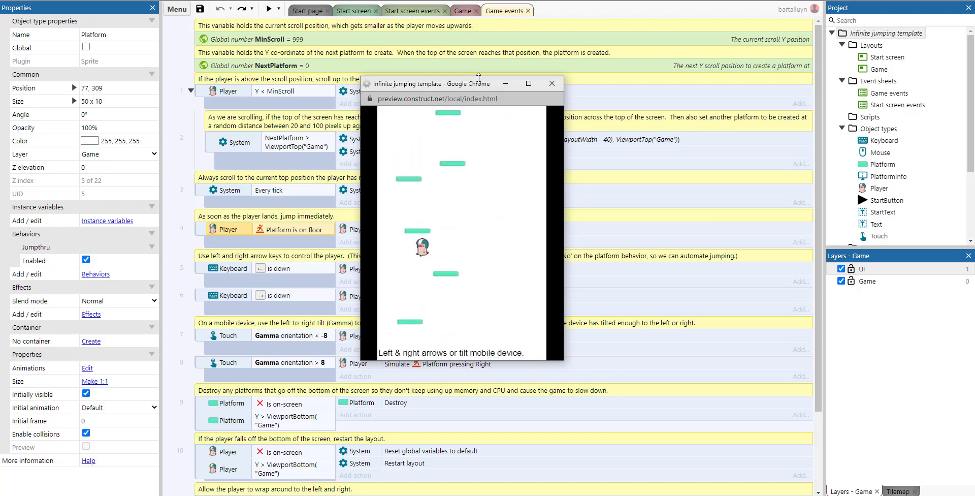
{"action": "key", "text": "Right"}
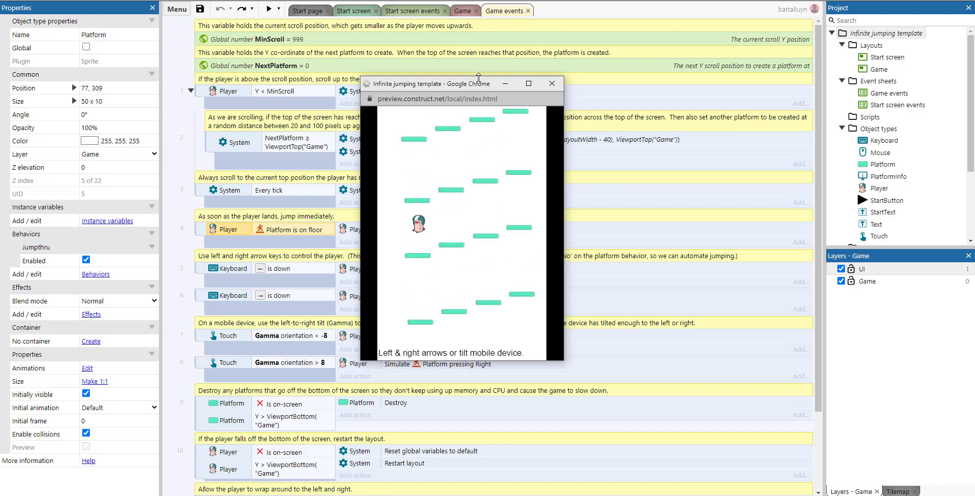
{"action": "key", "text": "Right"}
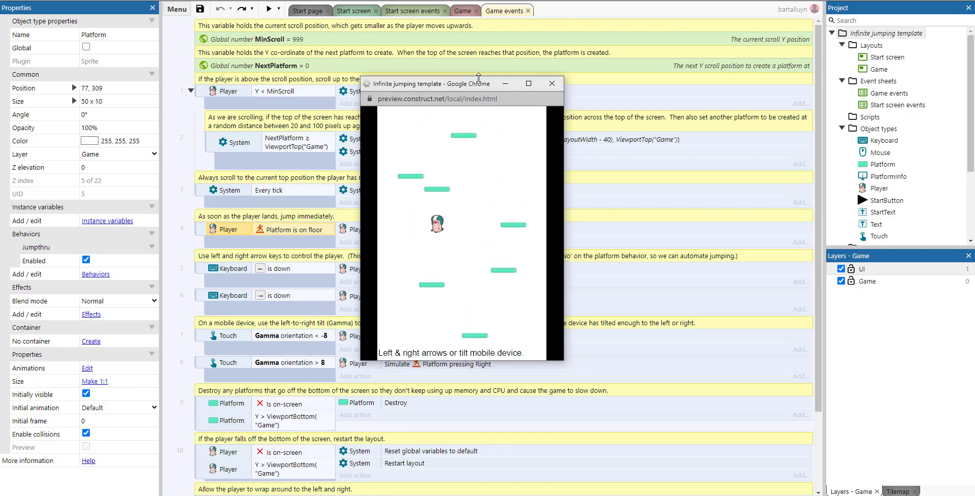
{"action": "key", "text": "Right"}
{"action": "key", "text": "Right"}
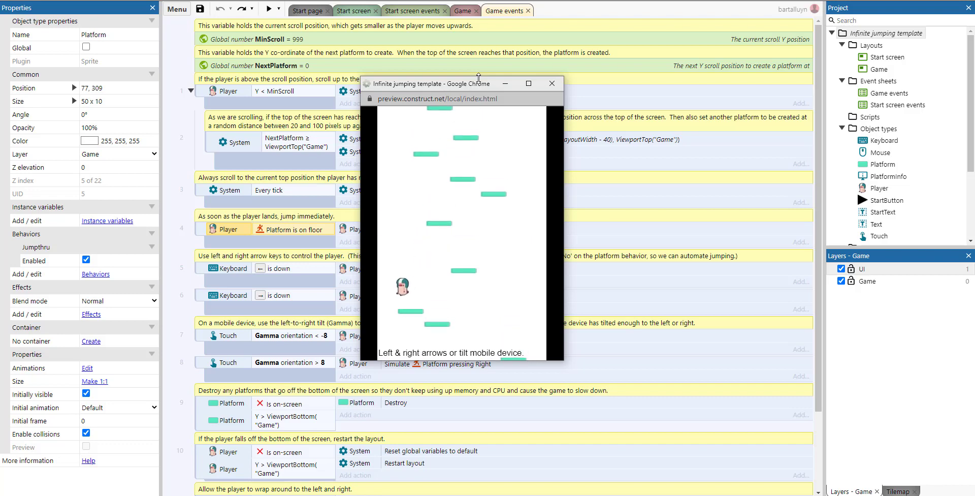
{"action": "key", "text": "Right"}
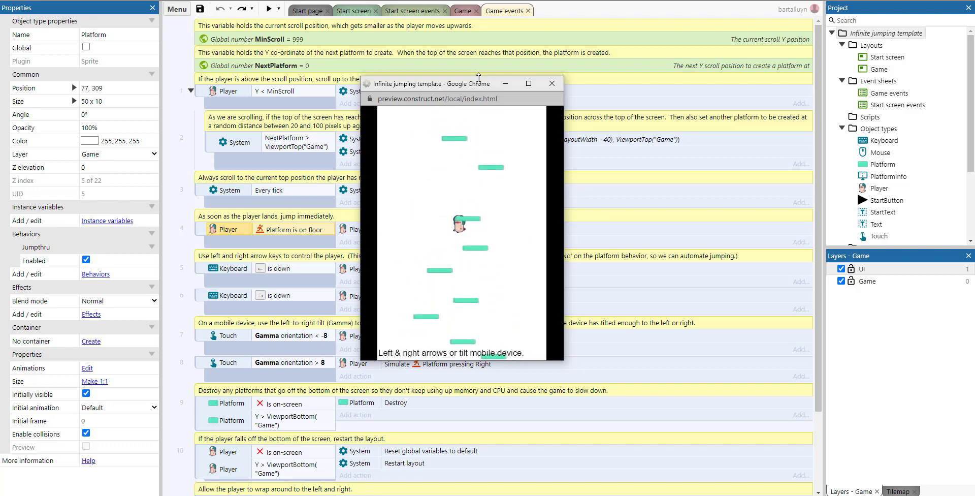
{"action": "key", "text": "Right"}
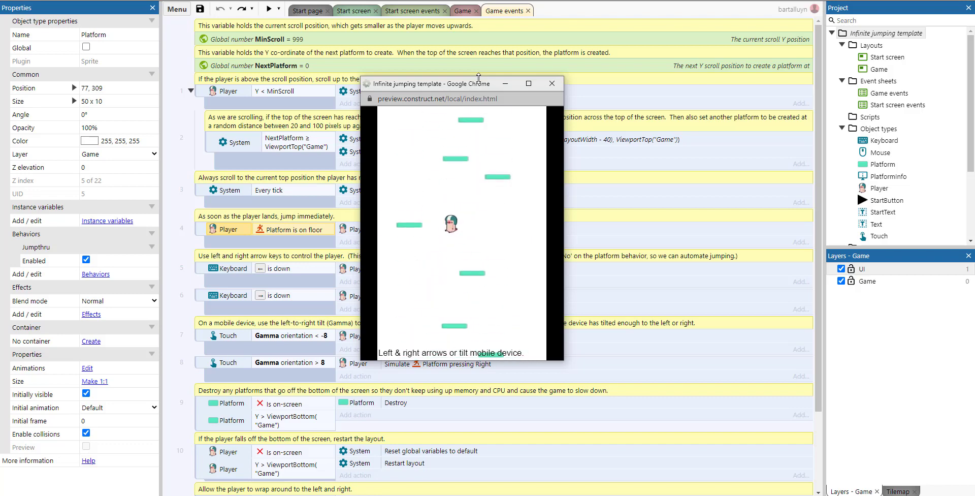
{"action": "key", "text": "Left"}
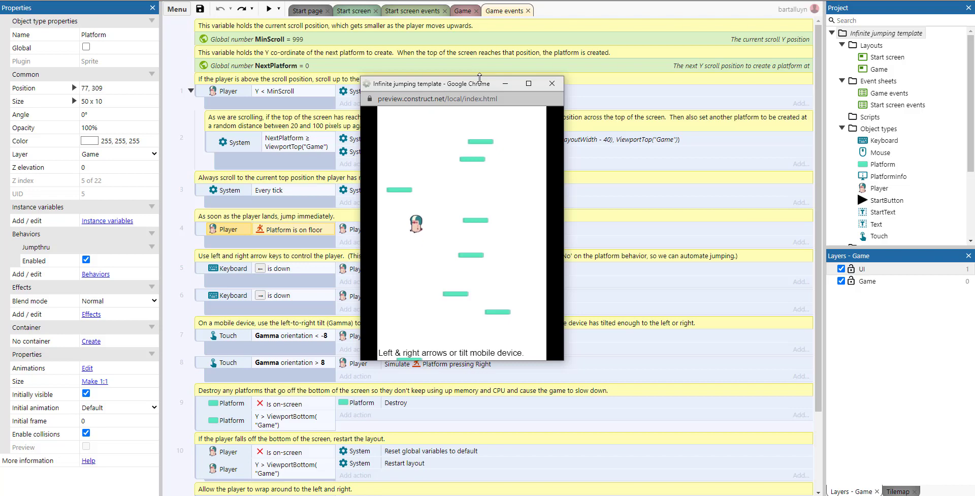
Close the game preview and open the Start screen layout's events sheet.
{"action": "left_click", "coordinate": [551, 81]}
{"action": "double_click", "coordinate": [884, 58]}
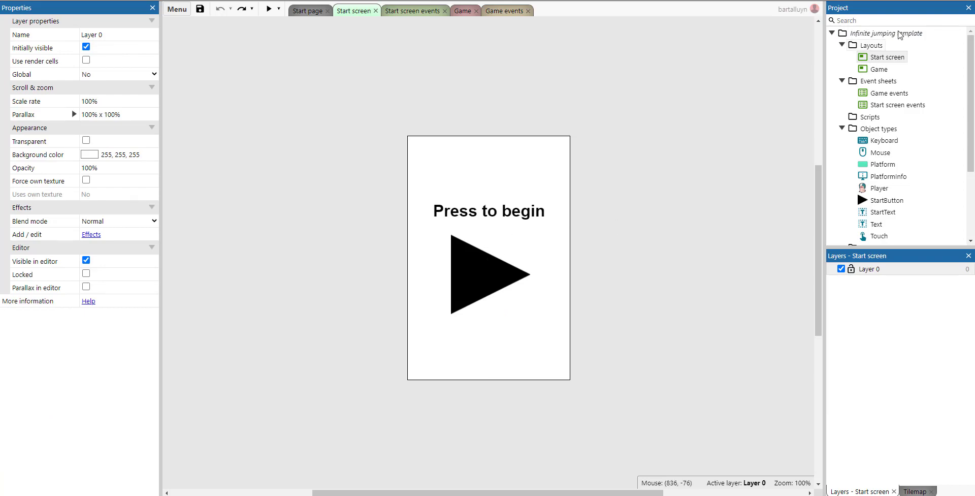
{"action": "double_click", "coordinate": [886, 105]}
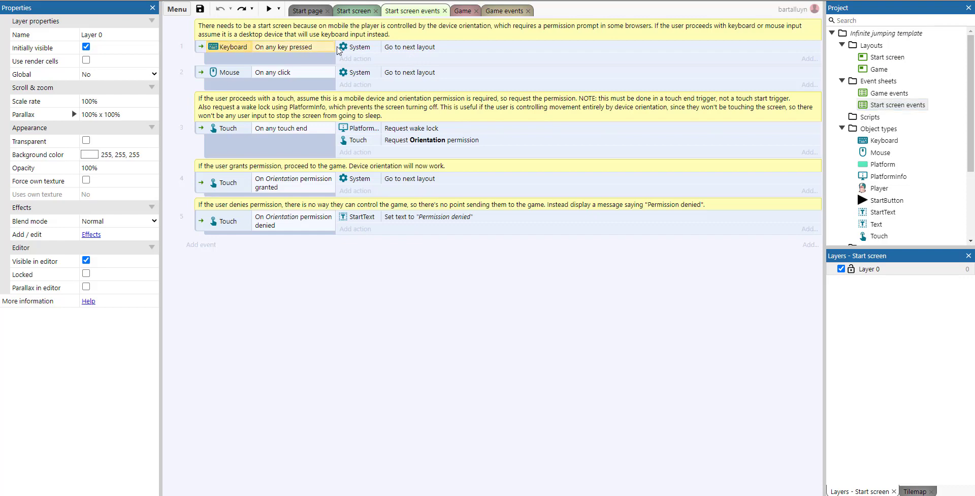
{"action": "left_click", "coordinate": [406, 50]}
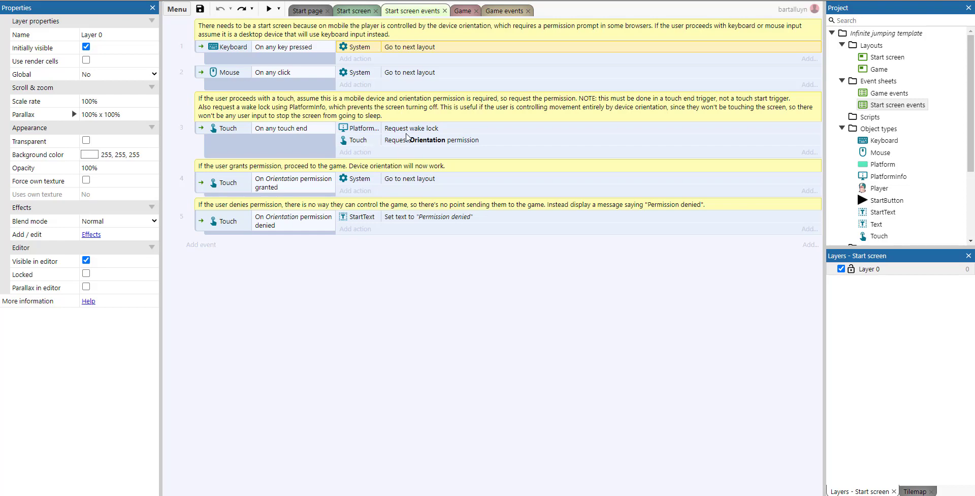
{"action": "left_click", "coordinate": [386, 130]}
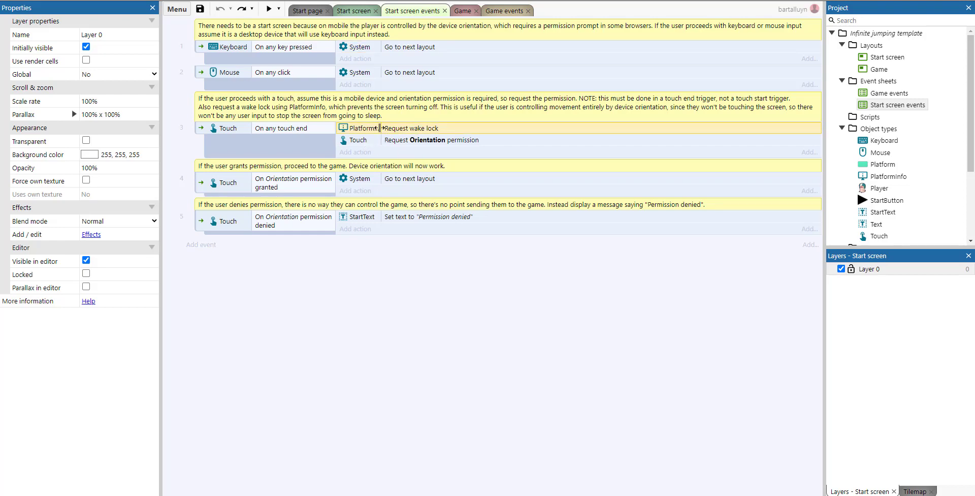
{"action": "left_click_drag", "start_coordinate": [380, 128], "coordinate": [420, 129]}
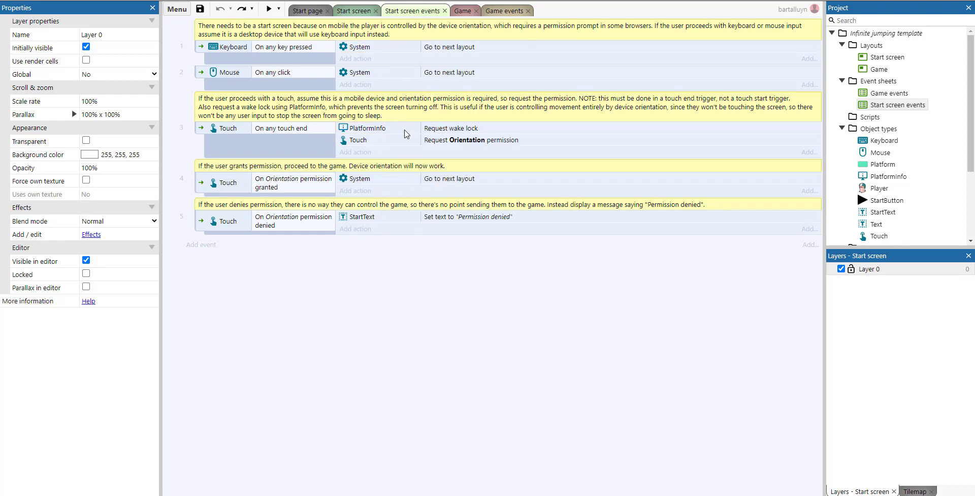
{"action": "left_click", "coordinate": [449, 132]}
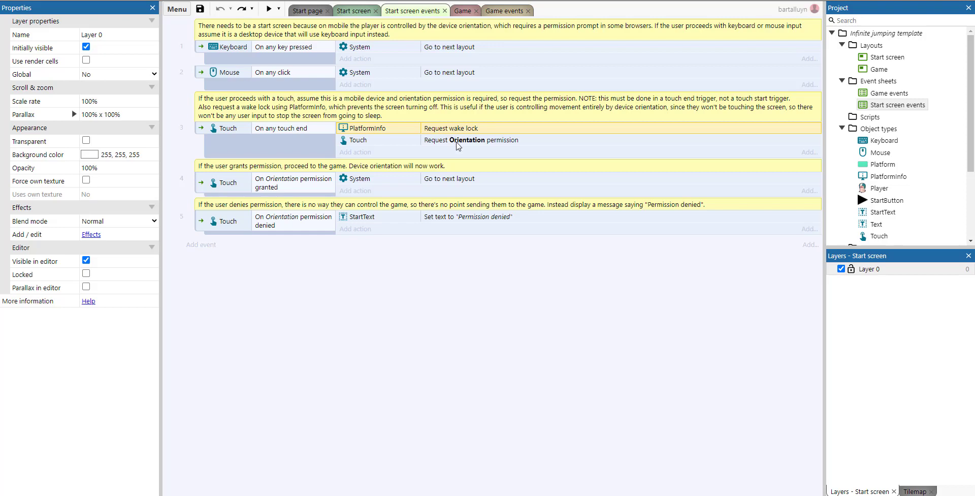
{"action": "left_click", "coordinate": [458, 146]}
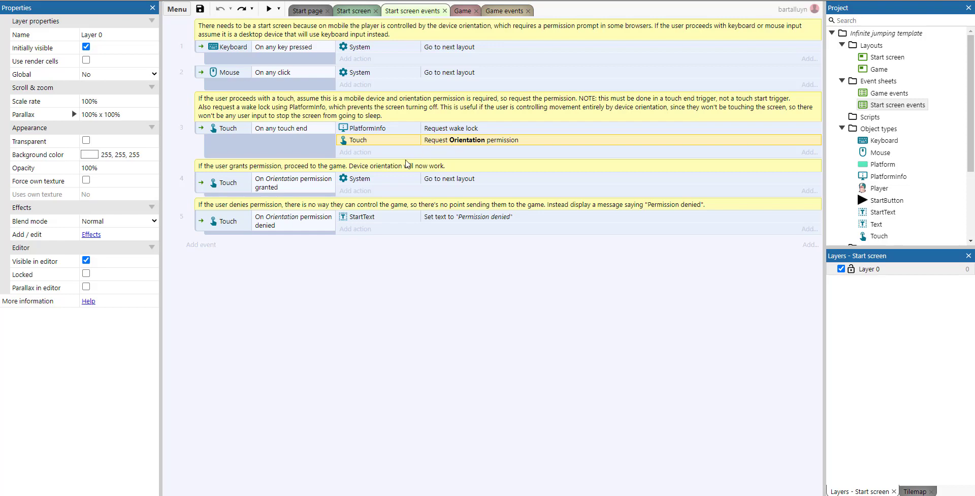
{"action": "left_click", "coordinate": [266, 189]}
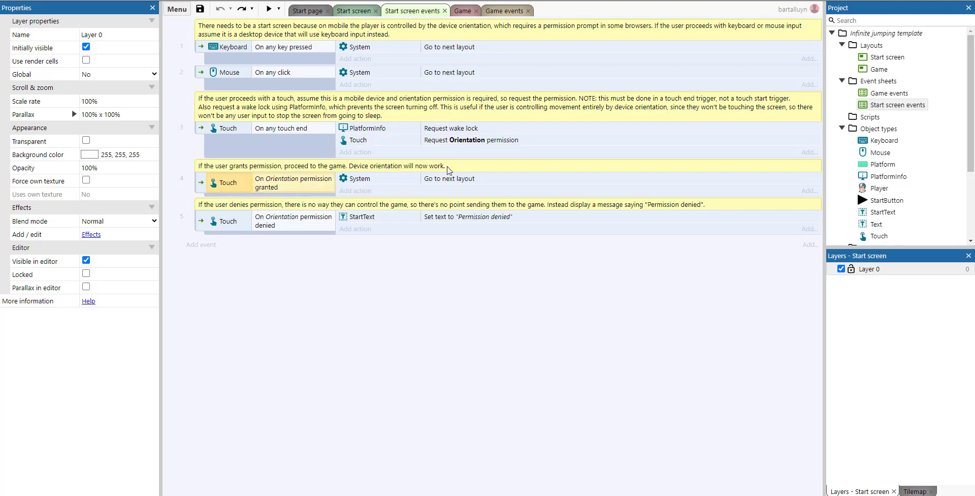
{"action": "left_click", "coordinate": [438, 181]}
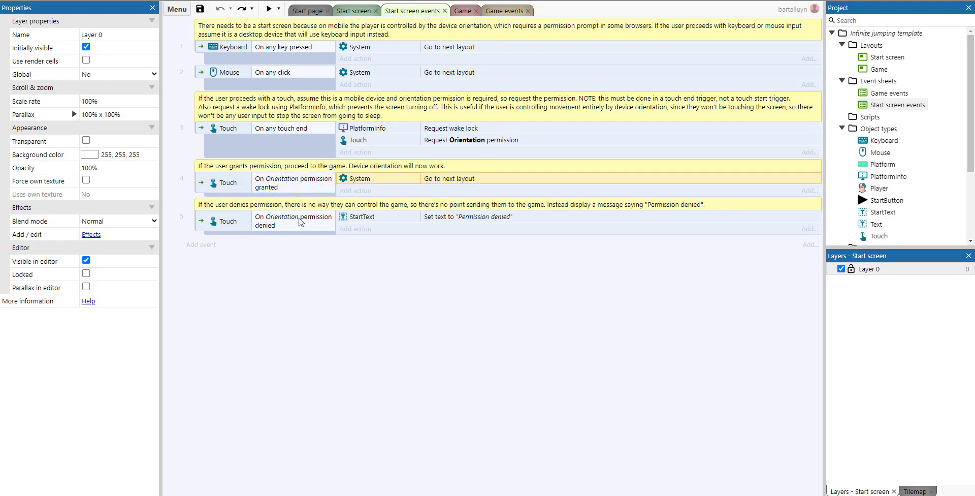
{"action": "left_click", "coordinate": [300, 227]}
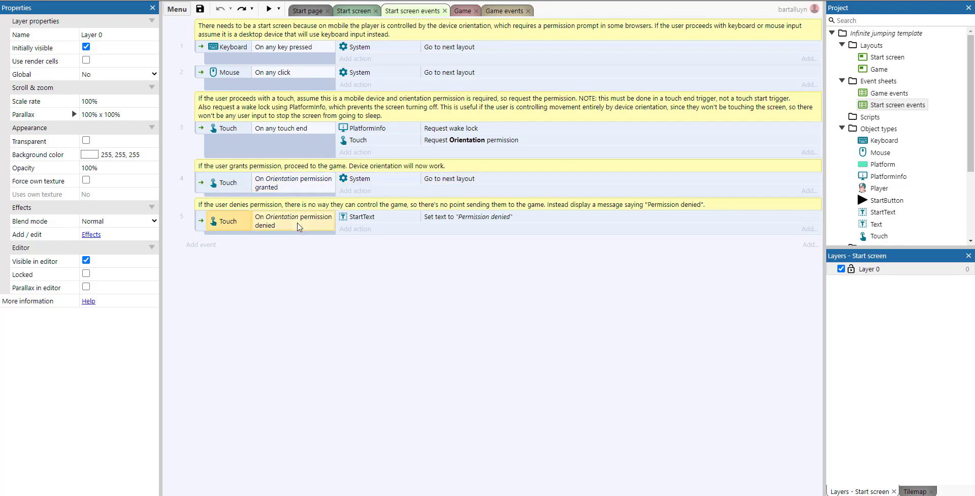
{"action": "left_click", "coordinate": [473, 219]}
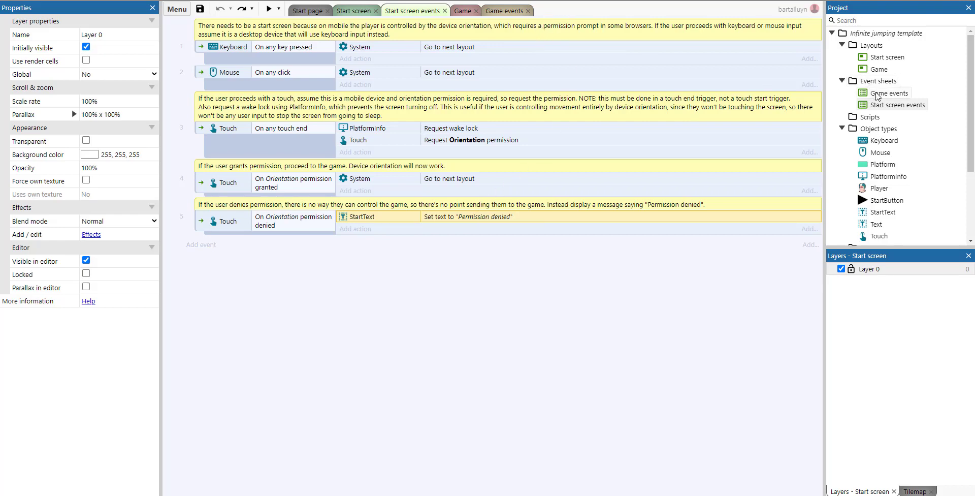
Show the Player's Platform behavior in the Game layout: max speed 300, jump strength 800, gravity 1350.
{"action": "double_click", "coordinate": [879, 69]}
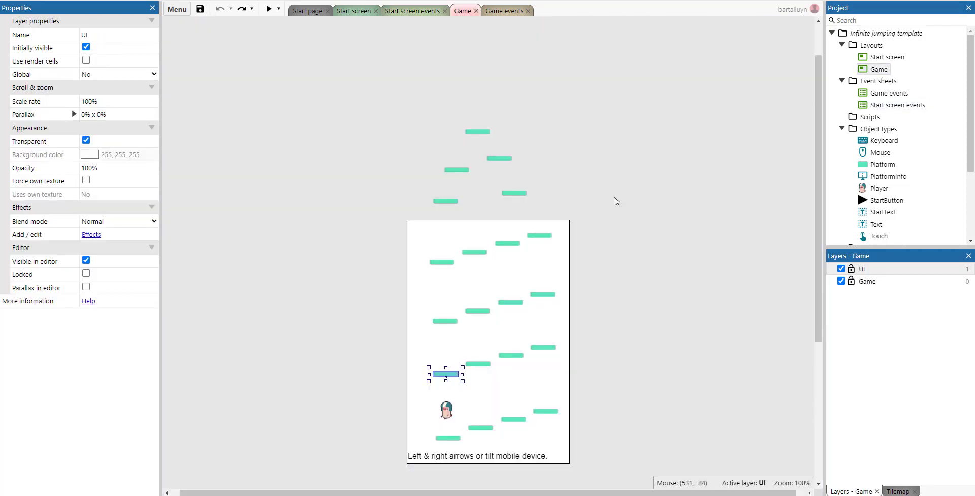
{"action": "scroll", "coordinate": [609, 192], "scroll_direction": "down", "scroll_amount": 3}
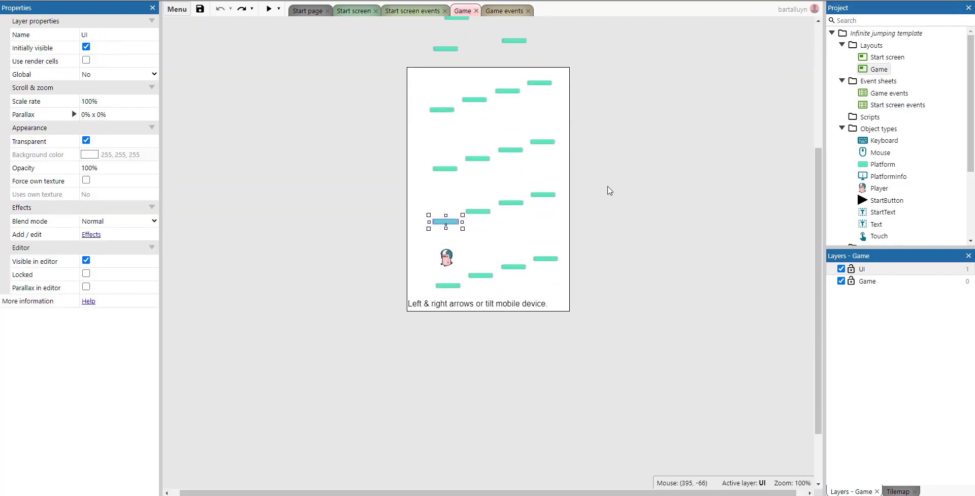
{"action": "left_click", "coordinate": [451, 250]}
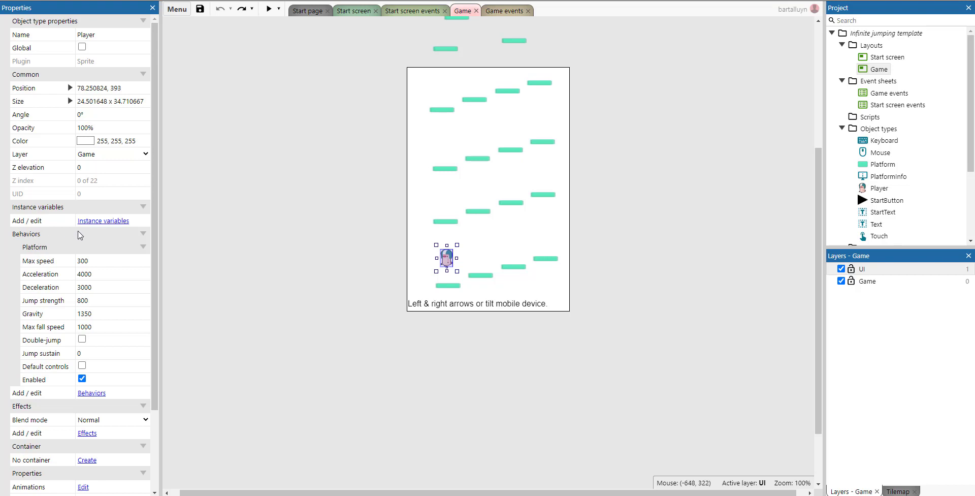
{"action": "scroll", "coordinate": [80, 235], "scroll_direction": "down", "scroll_amount": 2}
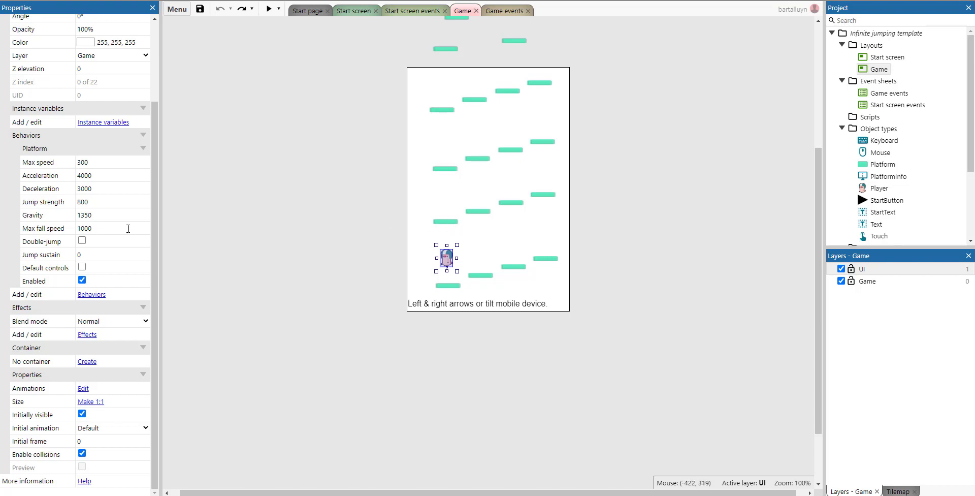
Read the Default controls description, then select a platform to see its enabled Jumpthru behavior.
{"action": "left_click", "coordinate": [40, 272]}
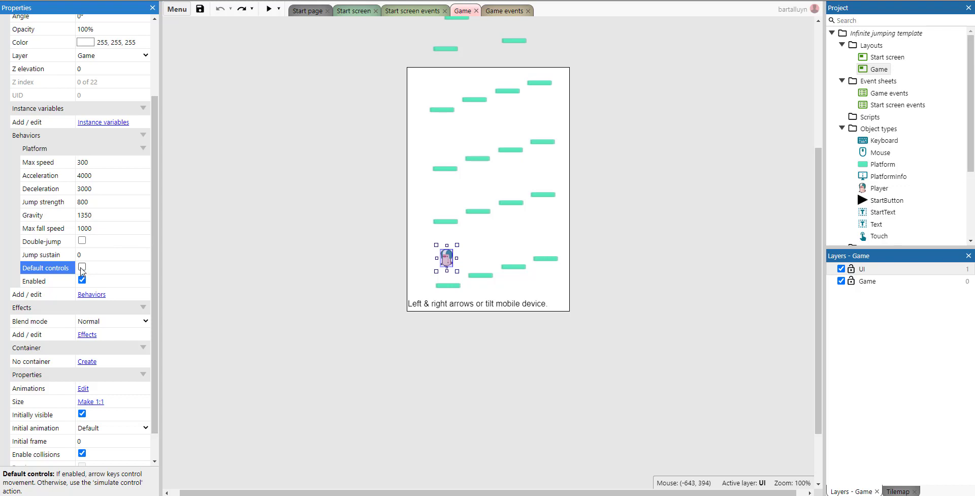
{"action": "scroll", "coordinate": [531, 218], "scroll_direction": "up", "scroll_amount": 2}
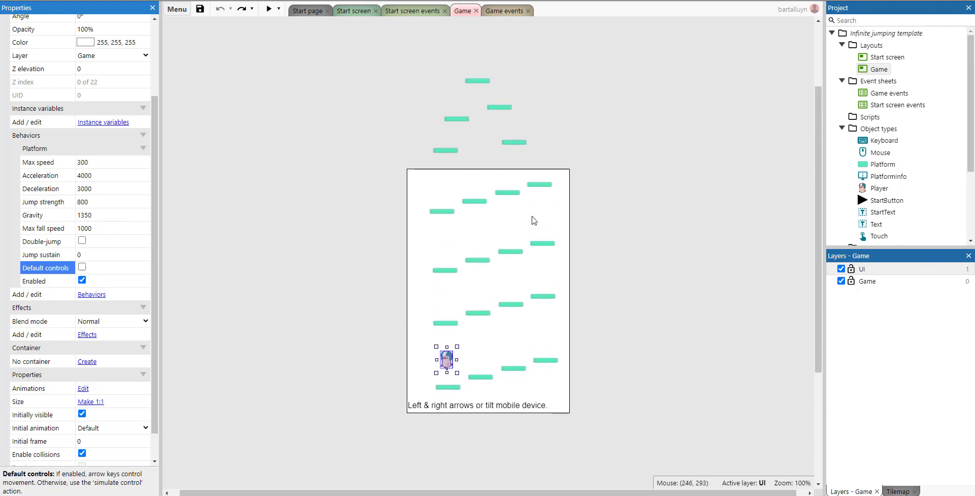
{"action": "left_click", "coordinate": [444, 324]}
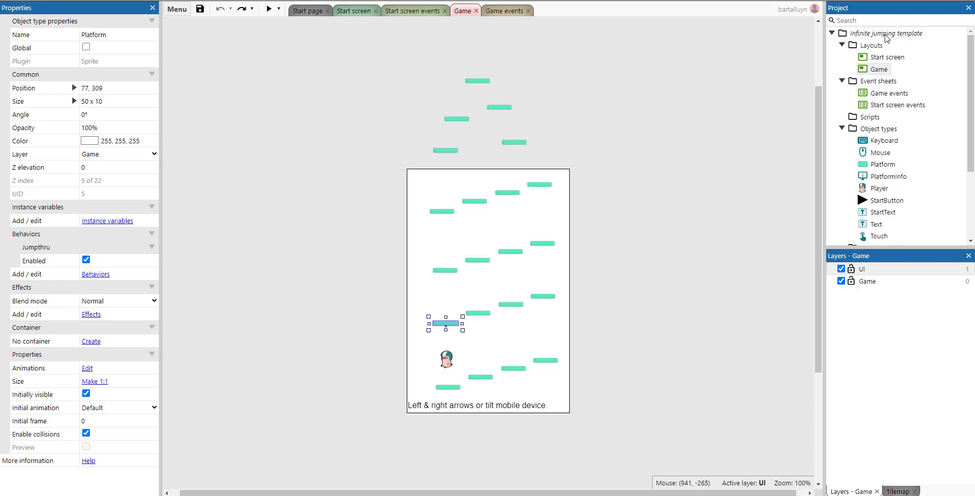
Show the project properties: 320 x 480 viewport, Letterbox scale fullscreen, Portrait orientation.
{"action": "left_click", "coordinate": [880, 69]}
{"action": "left_click", "coordinate": [879, 70]}
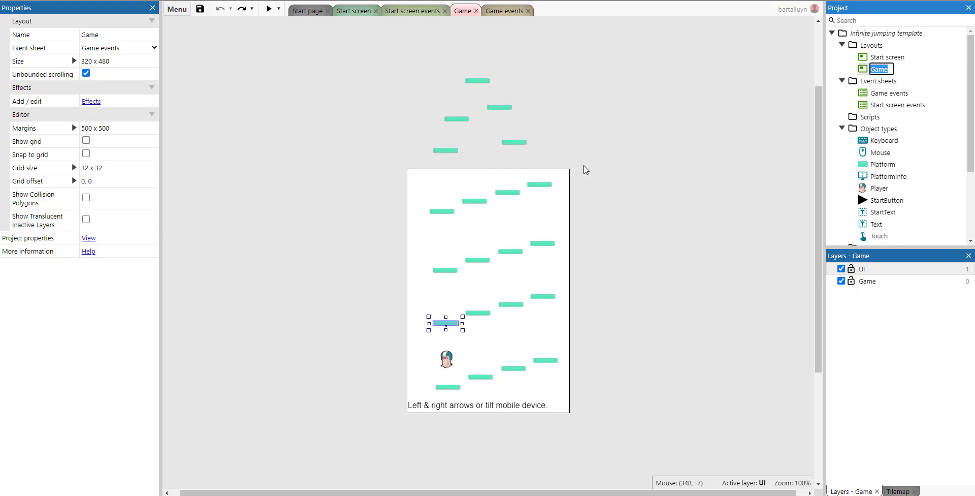
{"action": "left_click", "coordinate": [586, 168]}
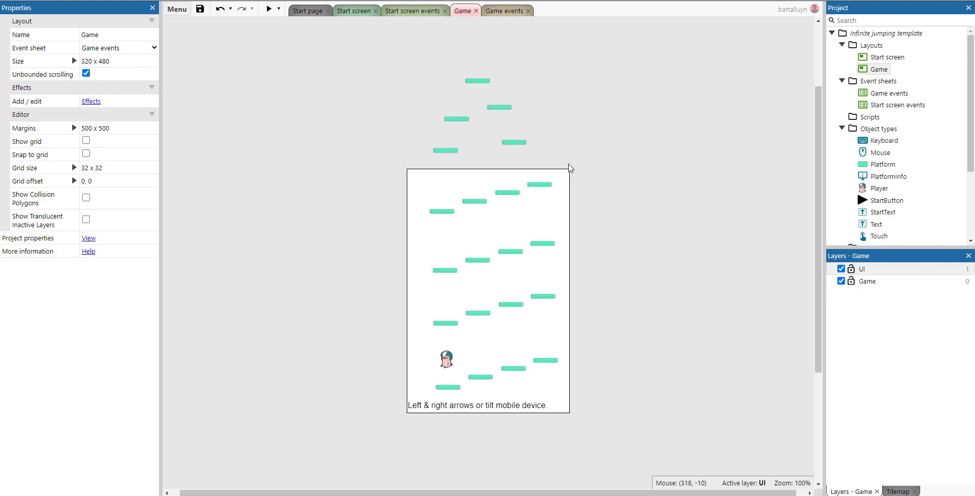
{"action": "scroll", "coordinate": [595, 192], "scroll_direction": "down", "scroll_amount": 1}
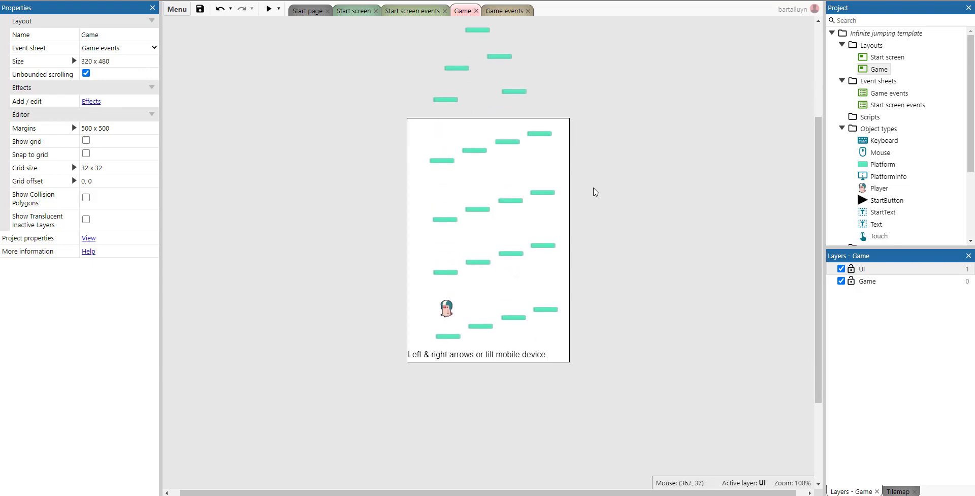
{"action": "scroll", "coordinate": [595, 192], "scroll_direction": "up", "scroll_amount": 1}
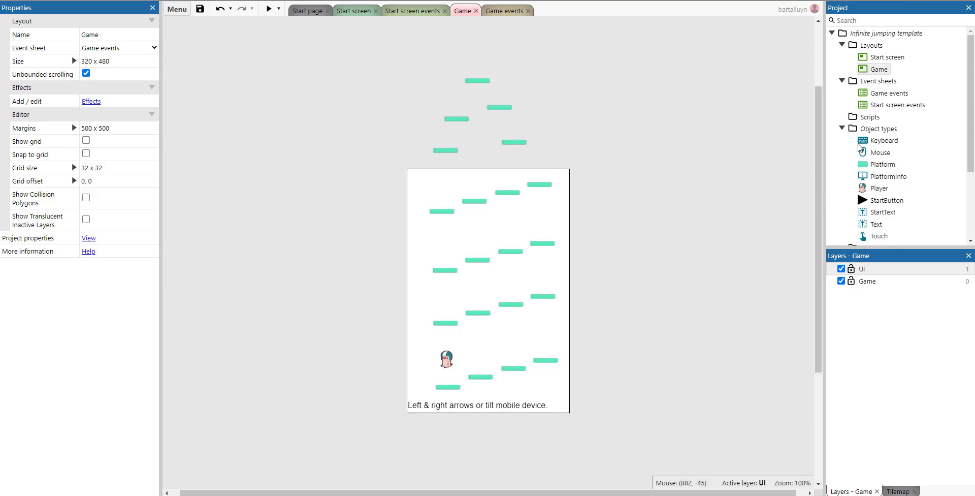
{"action": "left_click", "coordinate": [887, 33]}
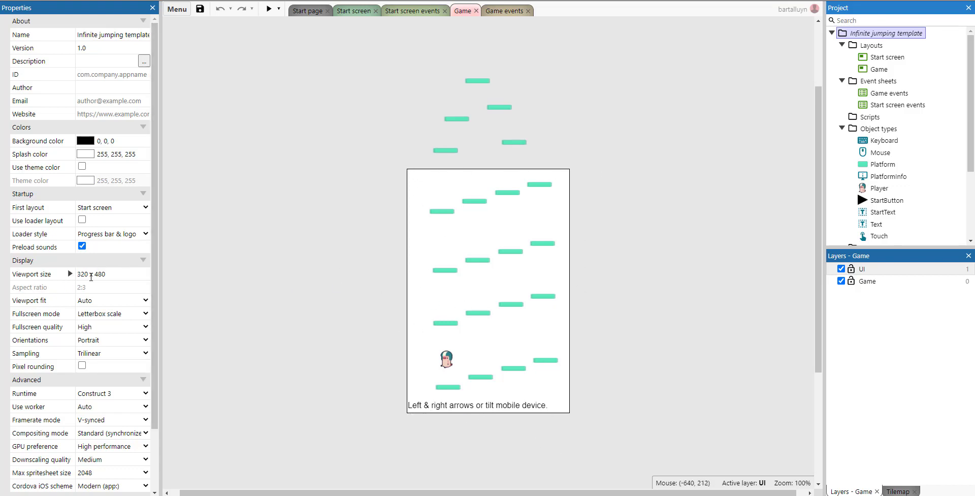
{"action": "left_click", "coordinate": [117, 274]}
{"action": "left_click", "coordinate": [99, 275]}
{"action": "left_click_drag", "start_coordinate": [99, 274], "coordinate": [126, 275]}
{"action": "type", "text": "90"}
{"action": "key", "text": "Tab"}
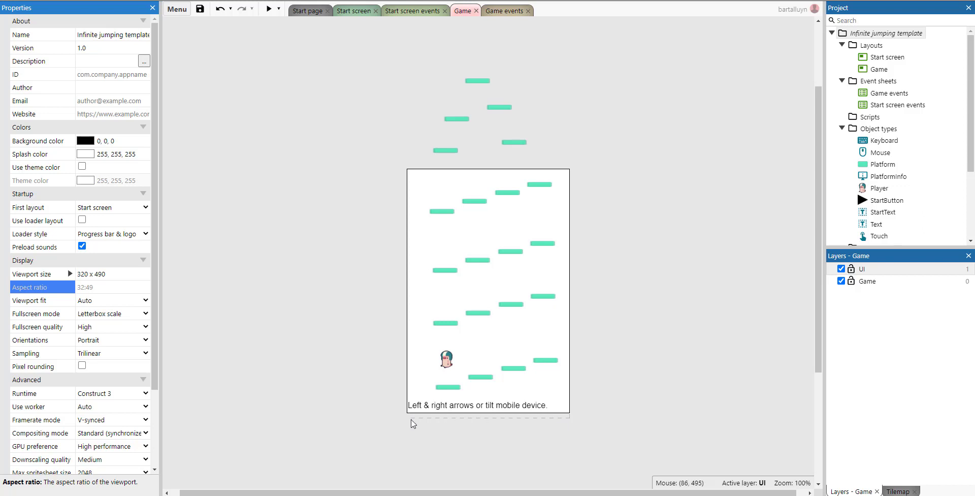
{"action": "left_click", "coordinate": [98, 274]}
{"action": "left_click", "coordinate": [98, 274]}
{"action": "key", "text": "End"}
{"action": "key", "text": "BackSpace"}
{"action": "key", "text": "BackSpace"}
{"action": "type", "text": "80"}
{"action": "key", "text": "Tab"}
{"action": "scroll", "coordinate": [569, 325], "scroll_direction": "up", "scroll_amount": 2}
{"action": "scroll", "coordinate": [567, 314], "scroll_direction": "up", "scroll_amount": 2}
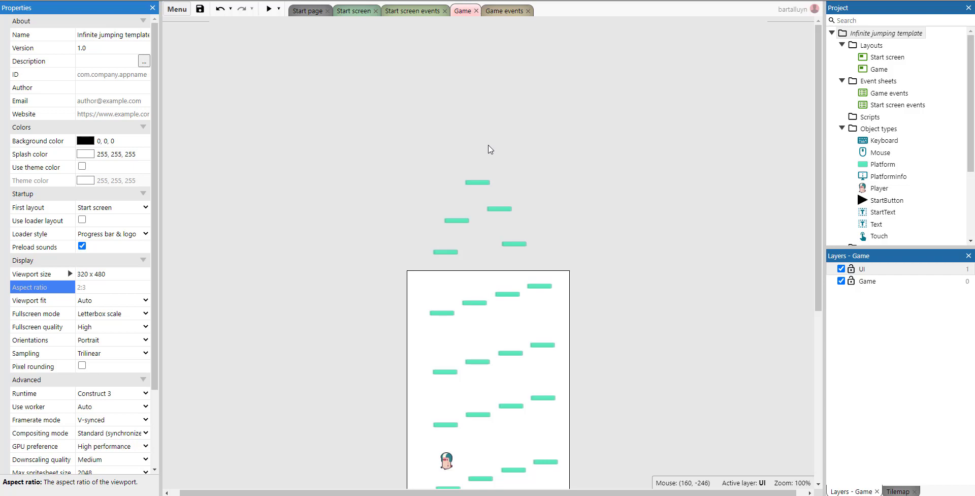
Inspect MinScroll and event 1's Y < MinScroll condition and action, then return to the Game layout.
{"action": "left_click", "coordinate": [505, 11]}
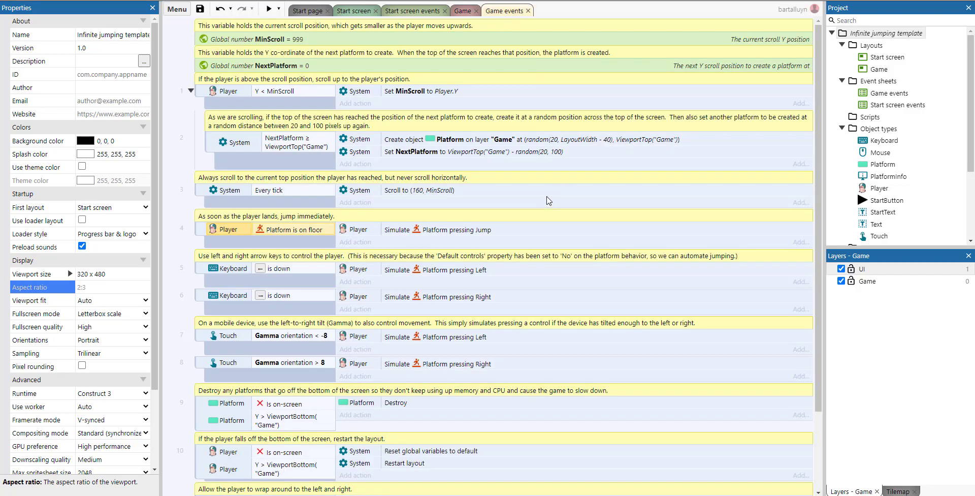
{"action": "left_click", "coordinate": [287, 41]}
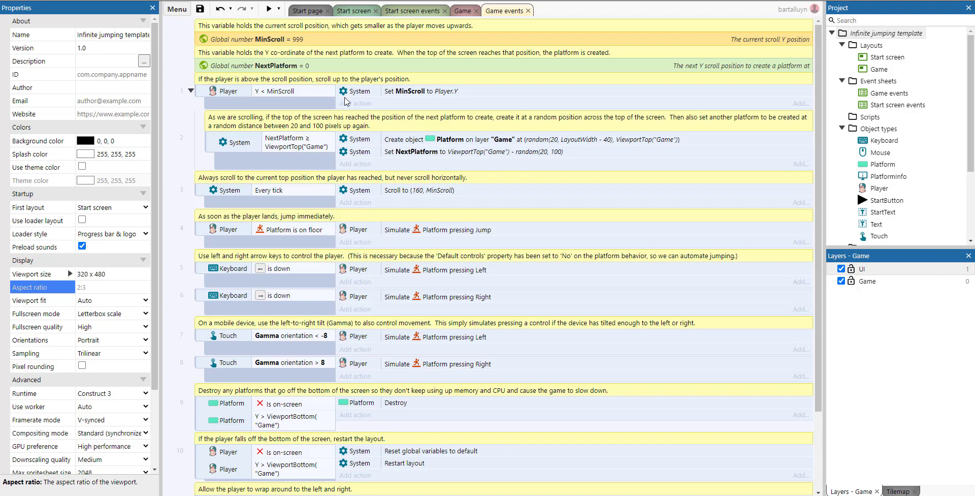
{"action": "left_click", "coordinate": [457, 93]}
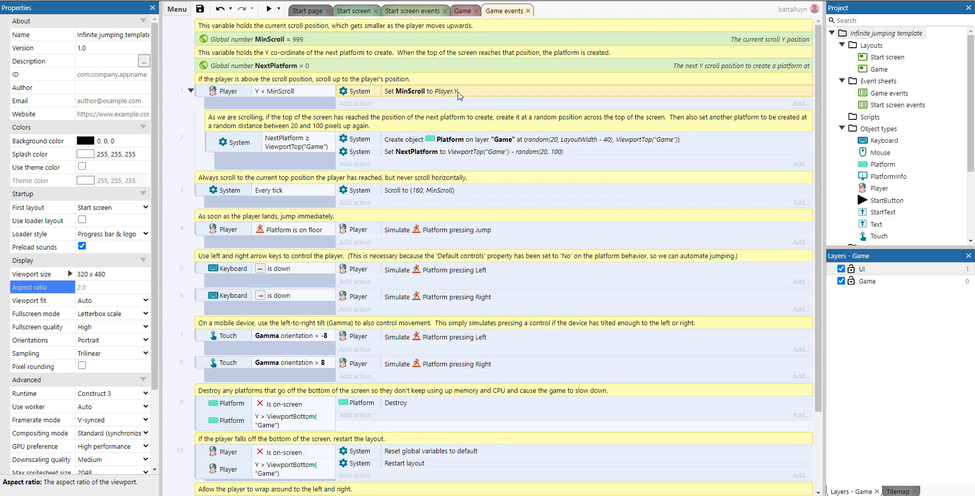
{"action": "left_click", "coordinate": [277, 94]}
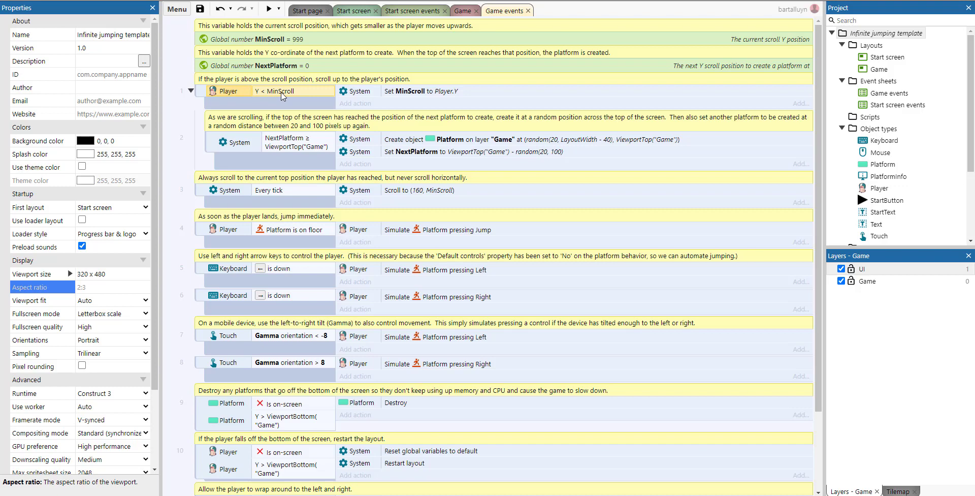
{"action": "left_click", "coordinate": [430, 93]}
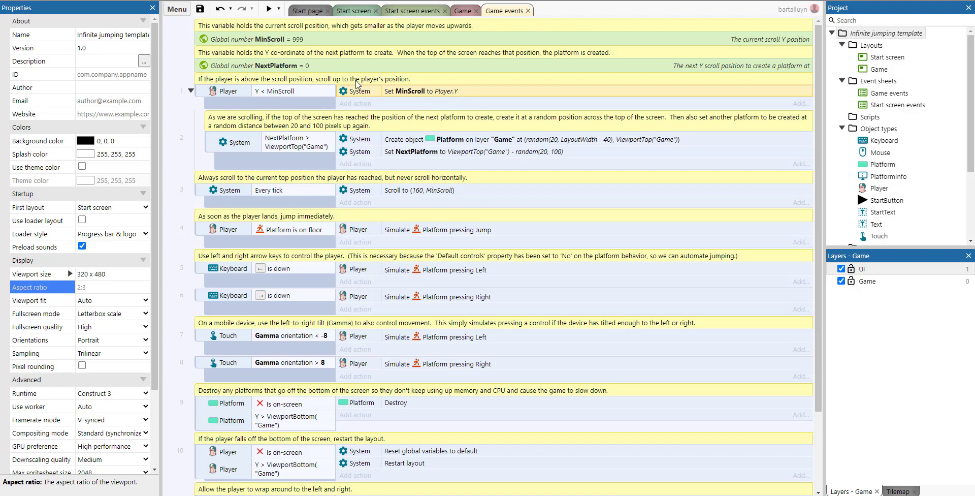
{"action": "left_click", "coordinate": [462, 11]}
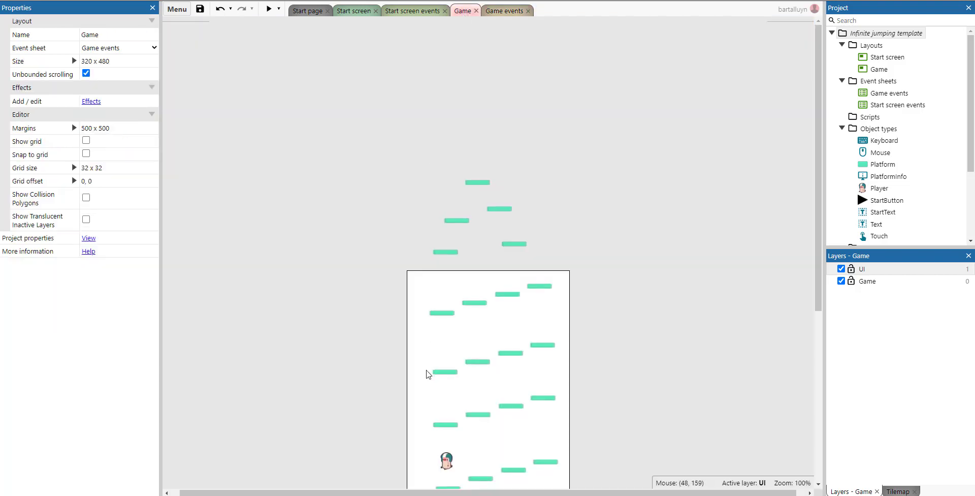
Drag the Player above the layout's top edge to position 75, -269, then return to Game events.
{"action": "left_click", "coordinate": [447, 461]}
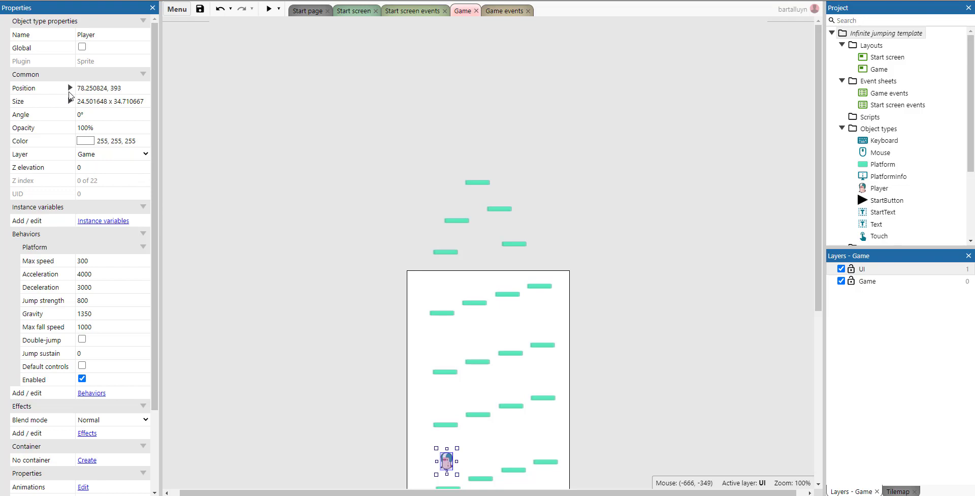
{"action": "left_click", "coordinate": [71, 88]}
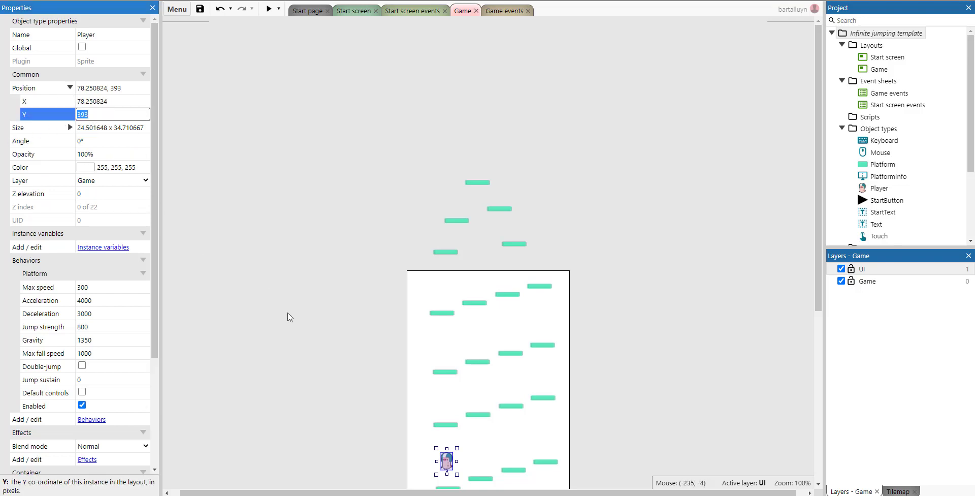
{"action": "left_click_drag", "start_coordinate": [447, 464], "coordinate": [448, 126]}
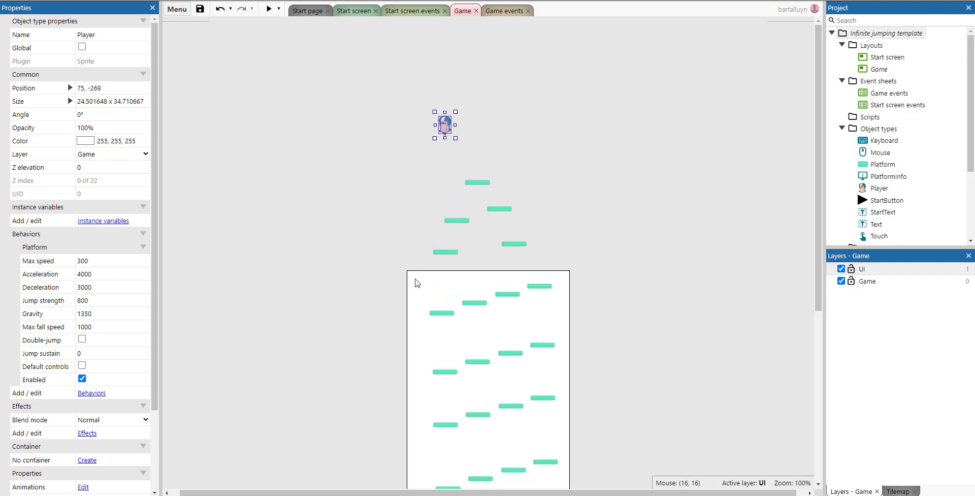
{"action": "left_click", "coordinate": [495, 10]}
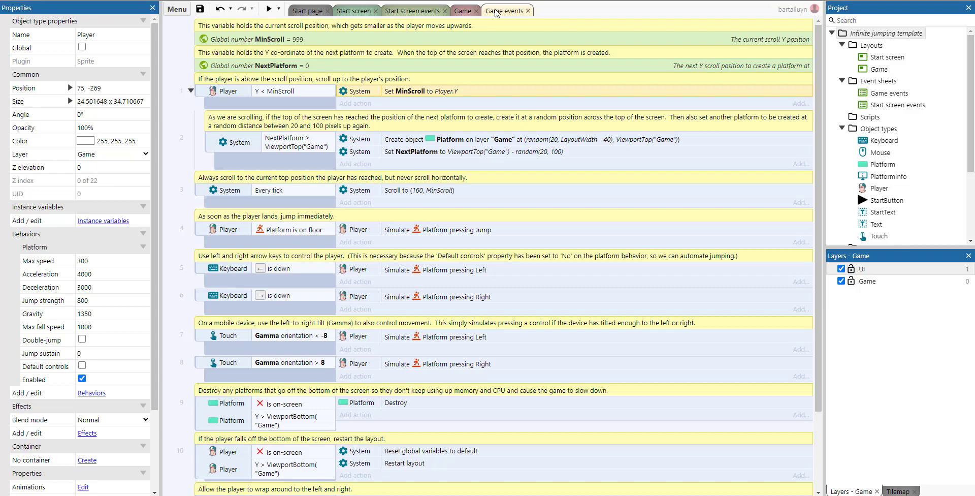